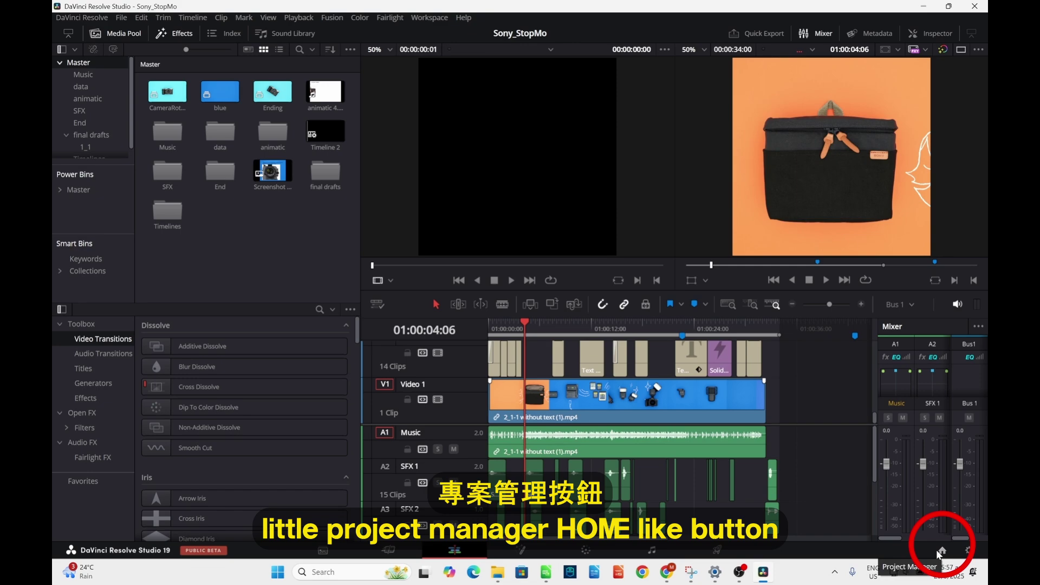
Export Sony_StopMo as the archive PackageTutorial_Example.dra in the HowtoPackageForArchiveAndTransferring folder.
{"action": "left_click", "coordinate": [942, 550]}
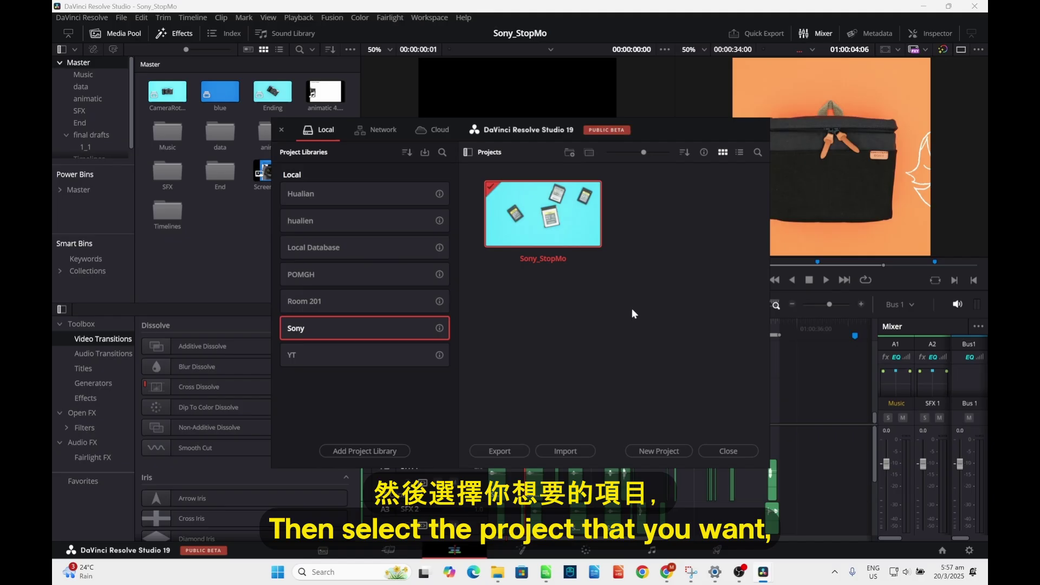
{"action": "right_click", "coordinate": [561, 219]}
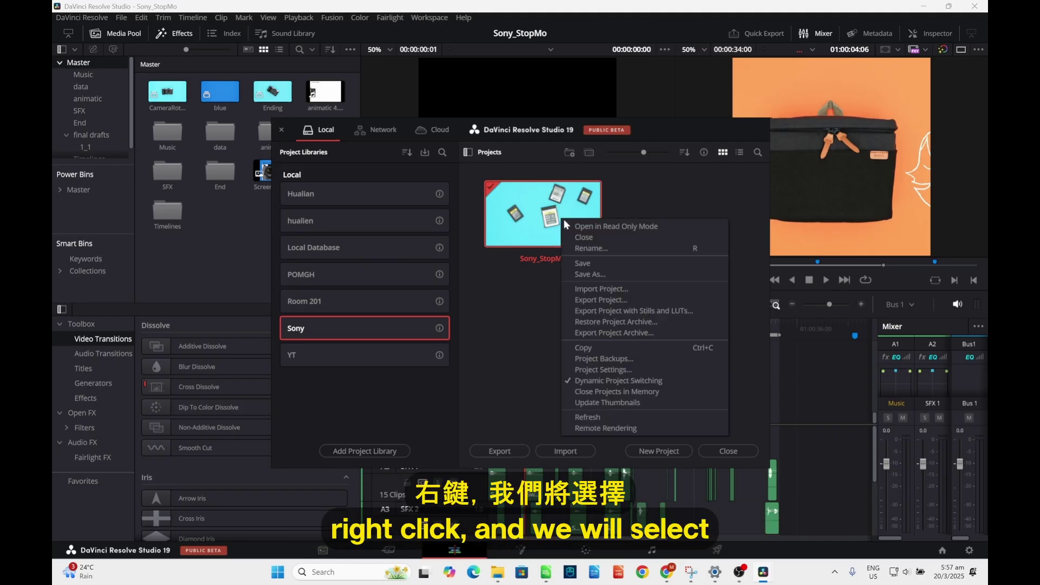
{"action": "left_click", "coordinate": [595, 334]}
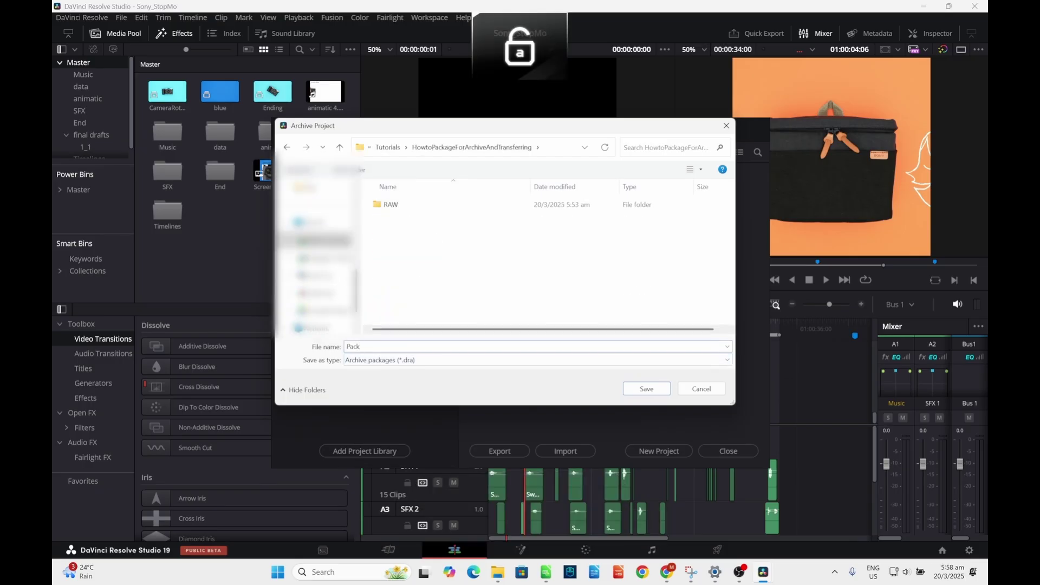
{"action": "type", "text": "ageTuto"}
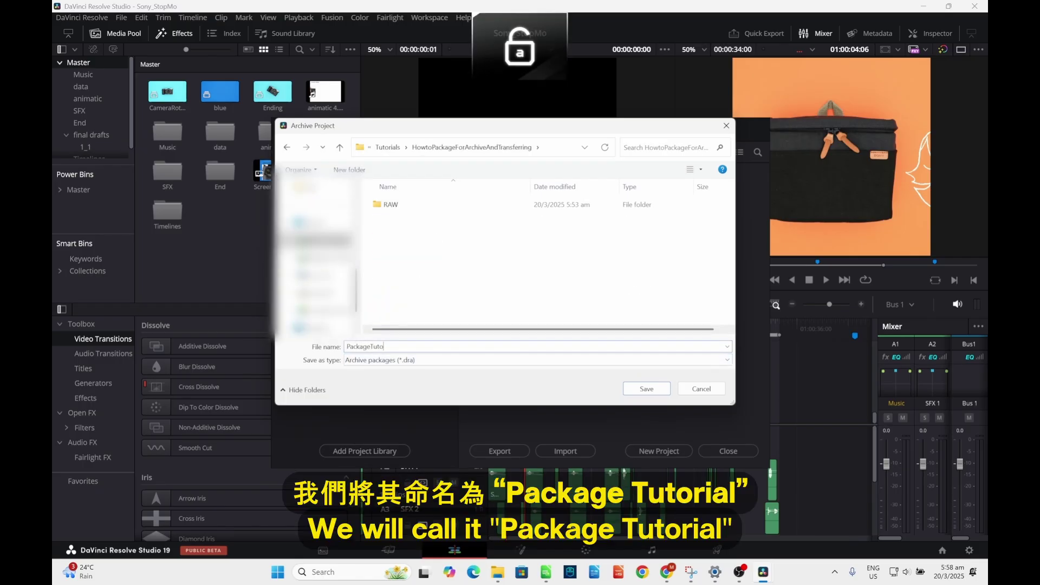
{"action": "type", "text": "rial_Example"}
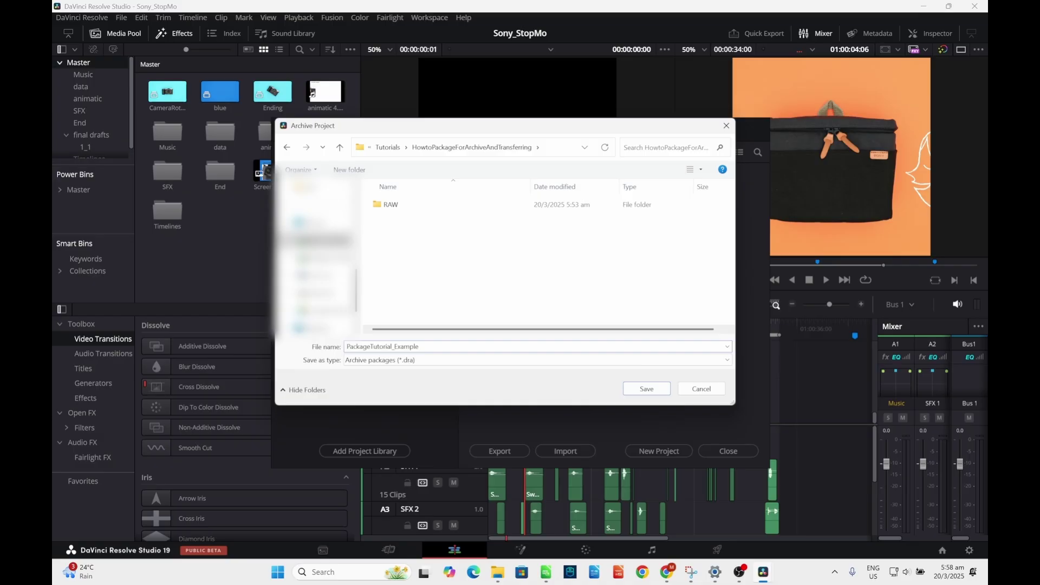
{"action": "key", "text": "Return"}
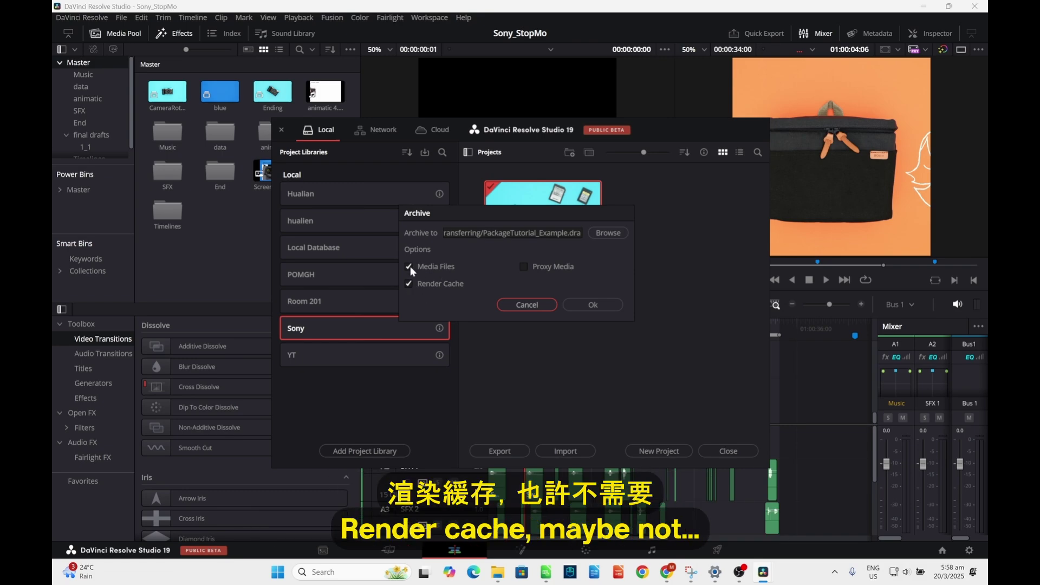
Create the archive with Media Files and Render Cache included and Proxy Media left off.
{"action": "left_click", "coordinate": [411, 283]}
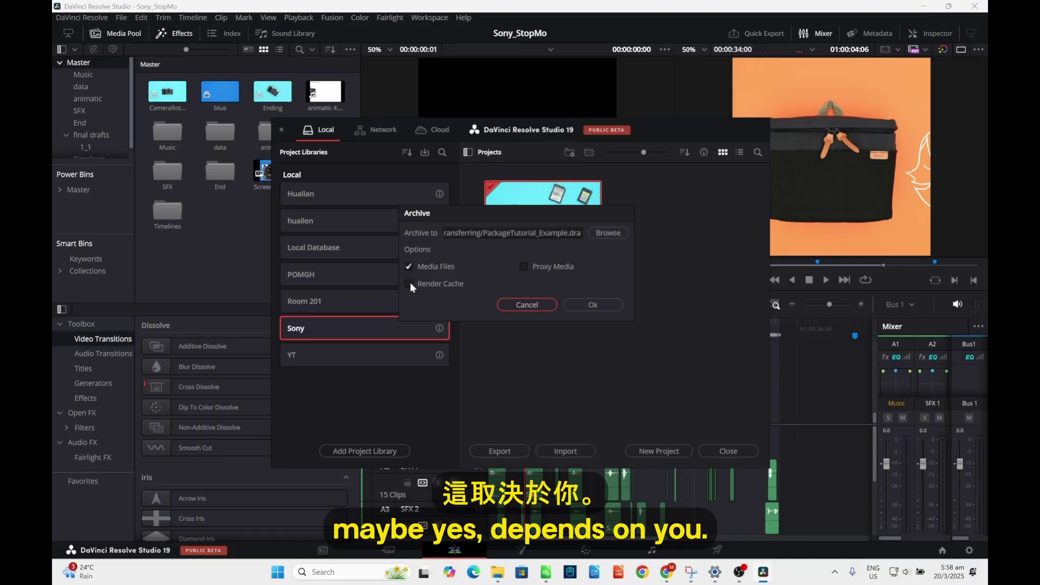
{"action": "left_click", "coordinate": [413, 282]}
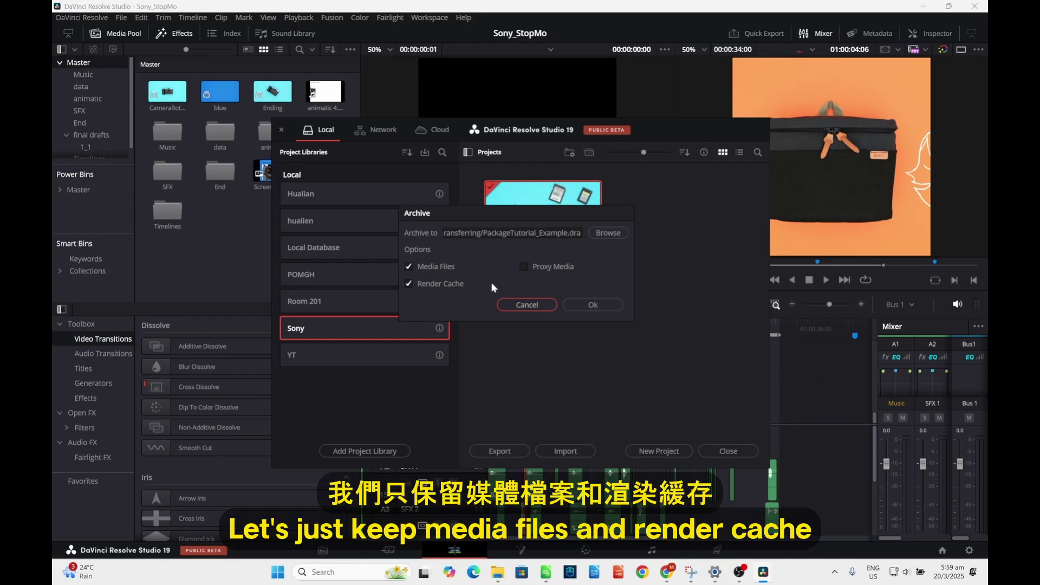
{"action": "left_click", "coordinate": [581, 303]}
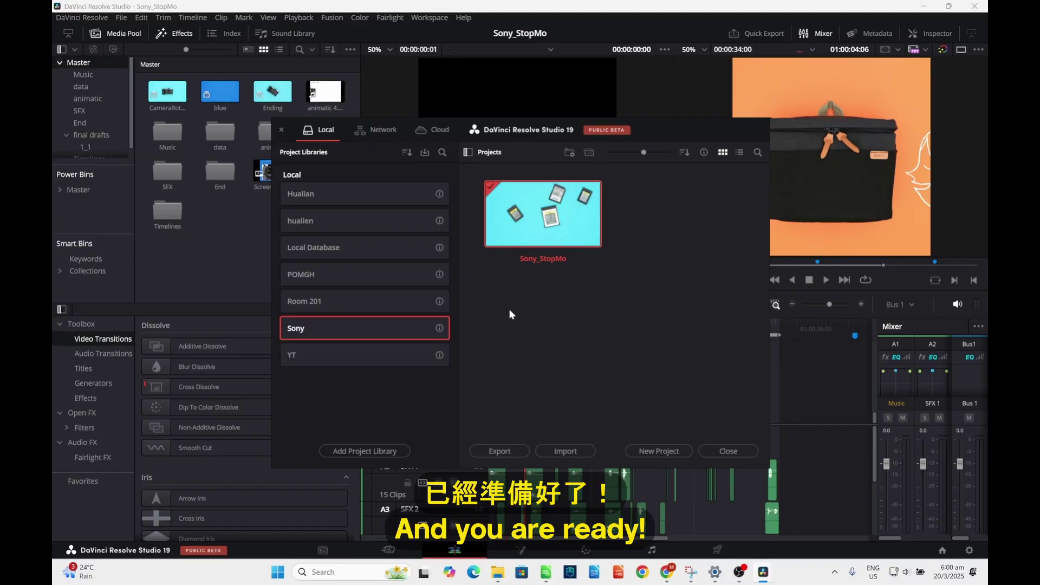
Open the PackageTutorial_Example.dra folder in File Explorer and inspect its Cache subfolders.
{"action": "left_click", "coordinate": [719, 452]}
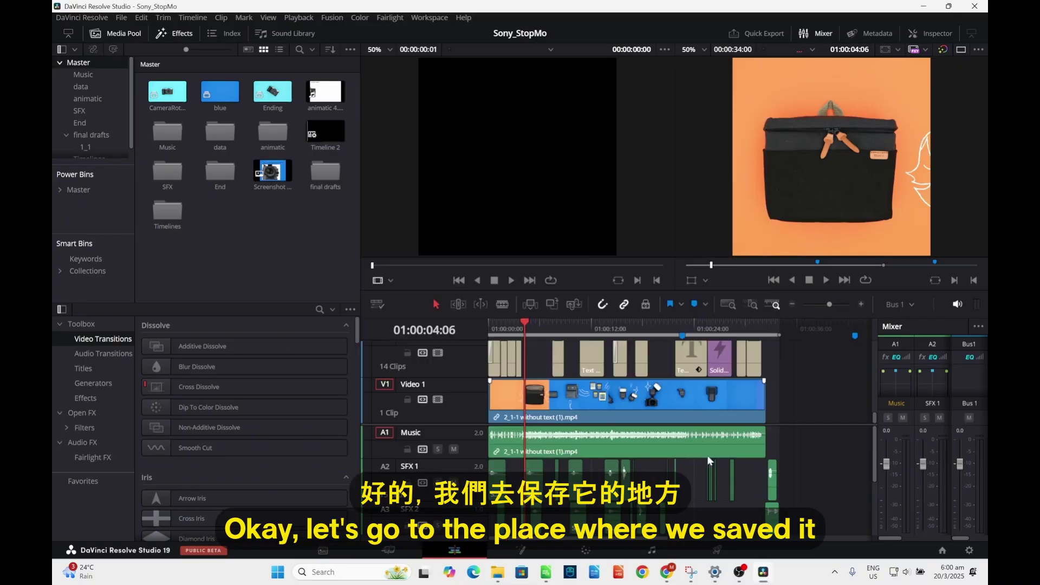
{"action": "left_click", "coordinate": [491, 577]}
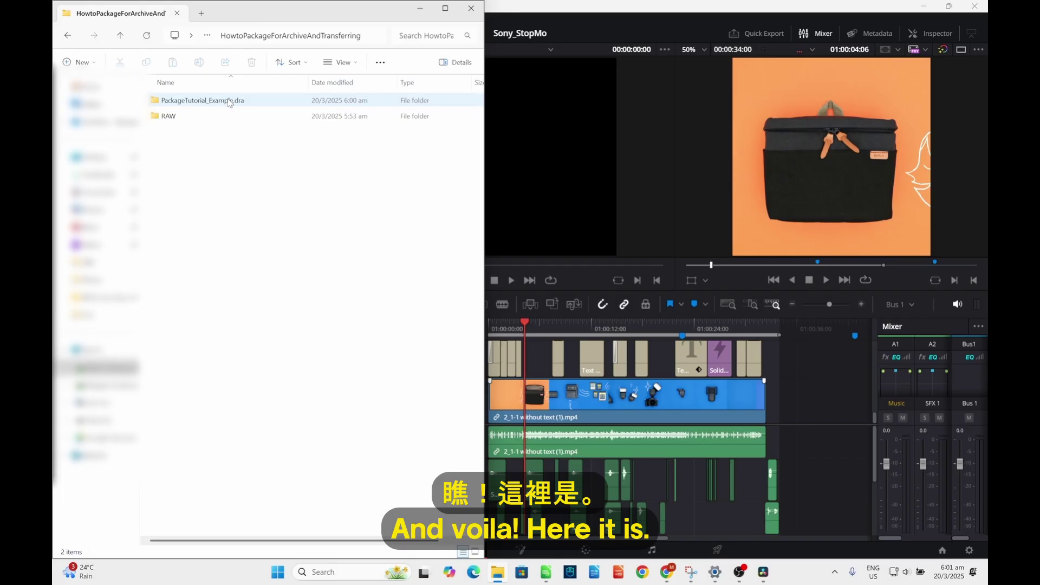
{"action": "left_click", "coordinate": [230, 102]}
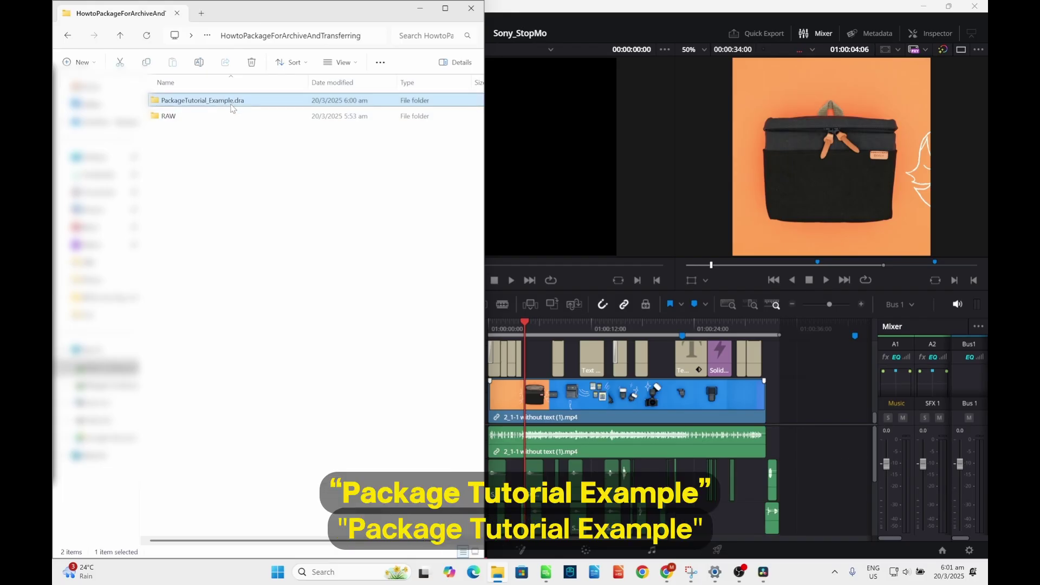
{"action": "double_click", "coordinate": [231, 104]}
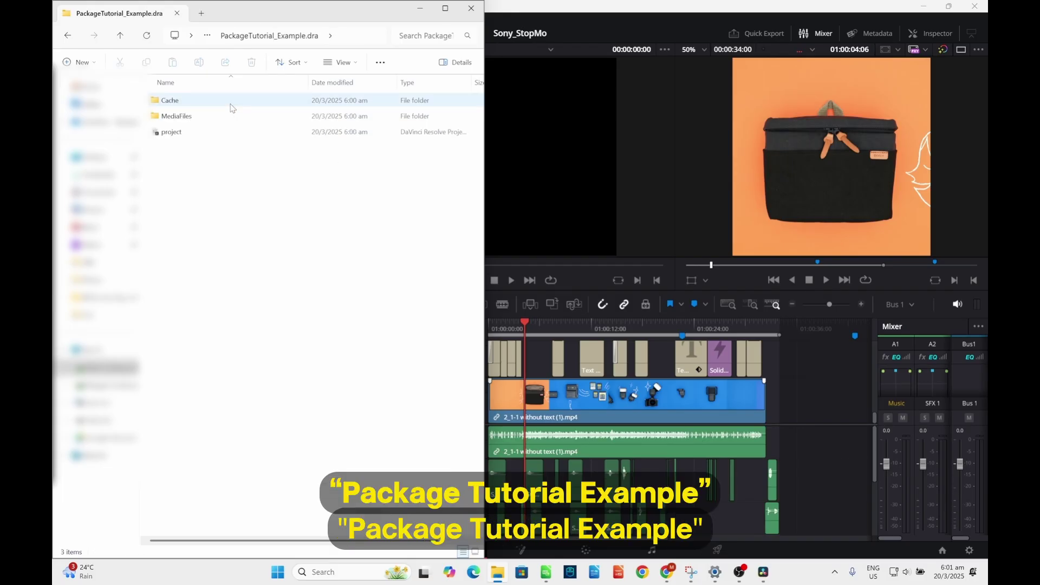
{"action": "double_click", "coordinate": [227, 100]}
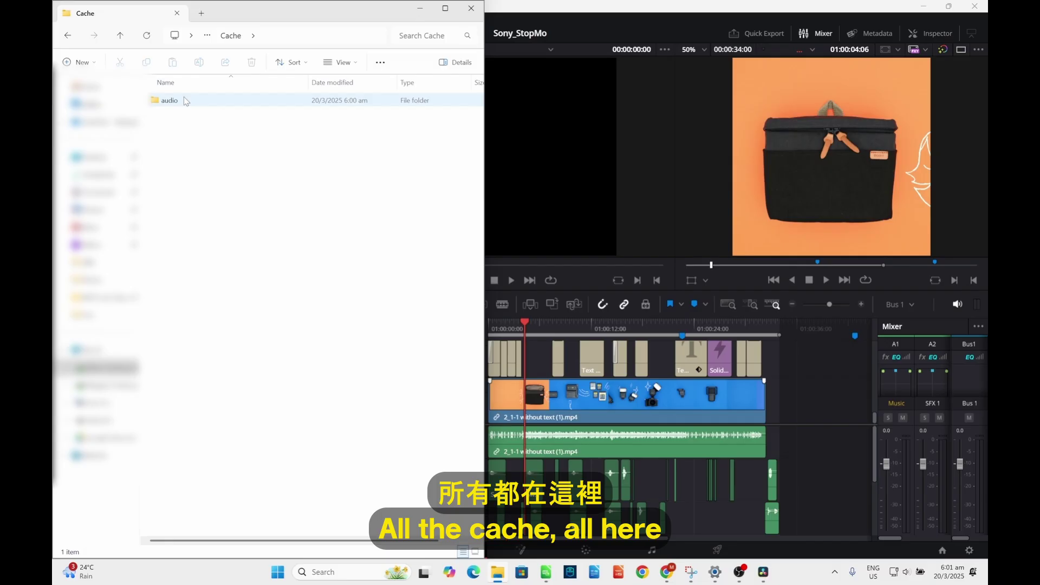
{"action": "double_click", "coordinate": [169, 100]}
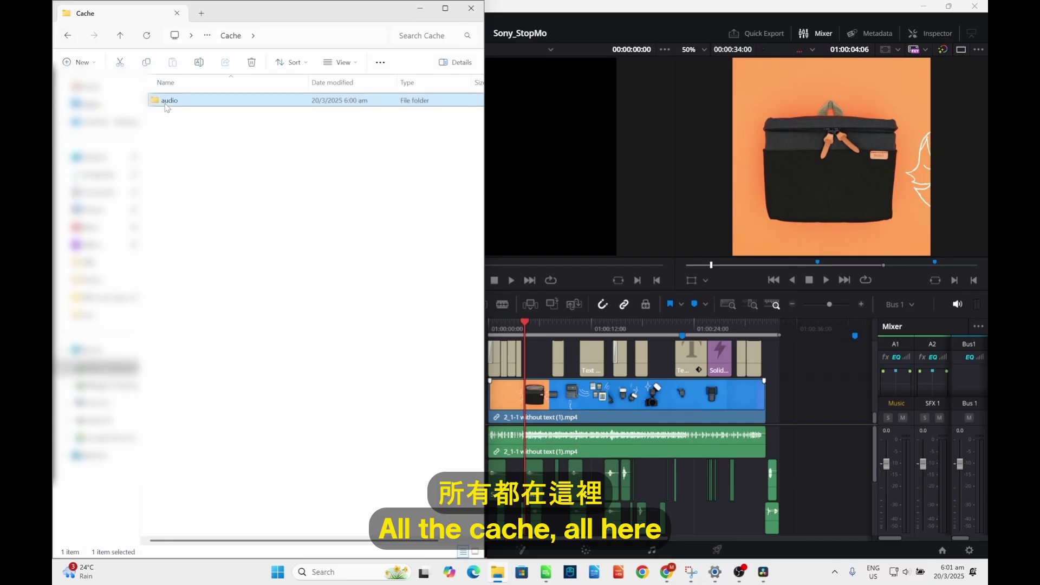
{"action": "left_click", "coordinate": [68, 36]}
{"action": "left_click", "coordinate": [68, 36]}
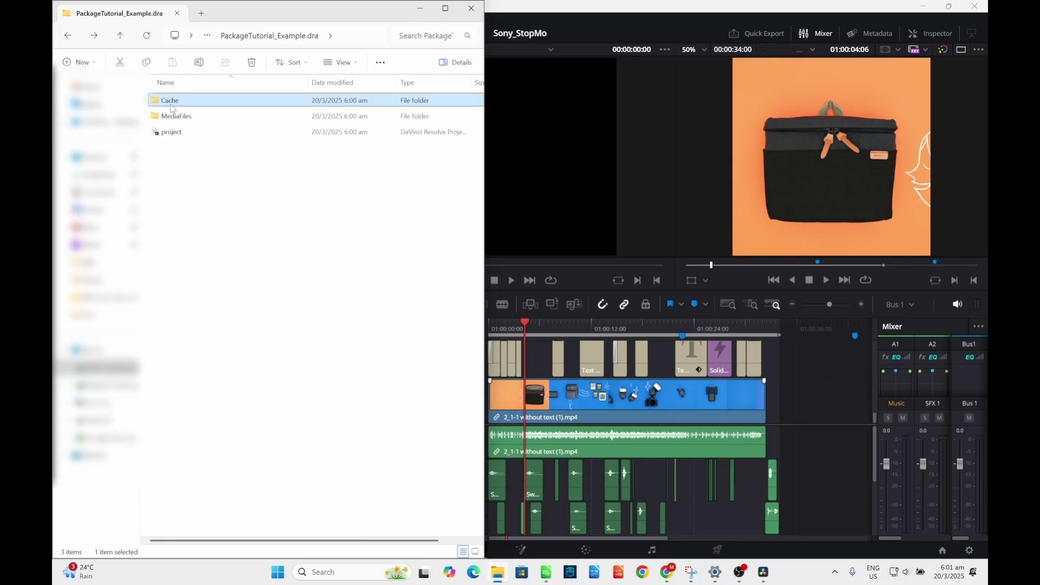
Browse the archive's MediaFiles folder, checking the Desktop and Soundly Audio subfolders.
{"action": "double_click", "coordinate": [178, 117]}
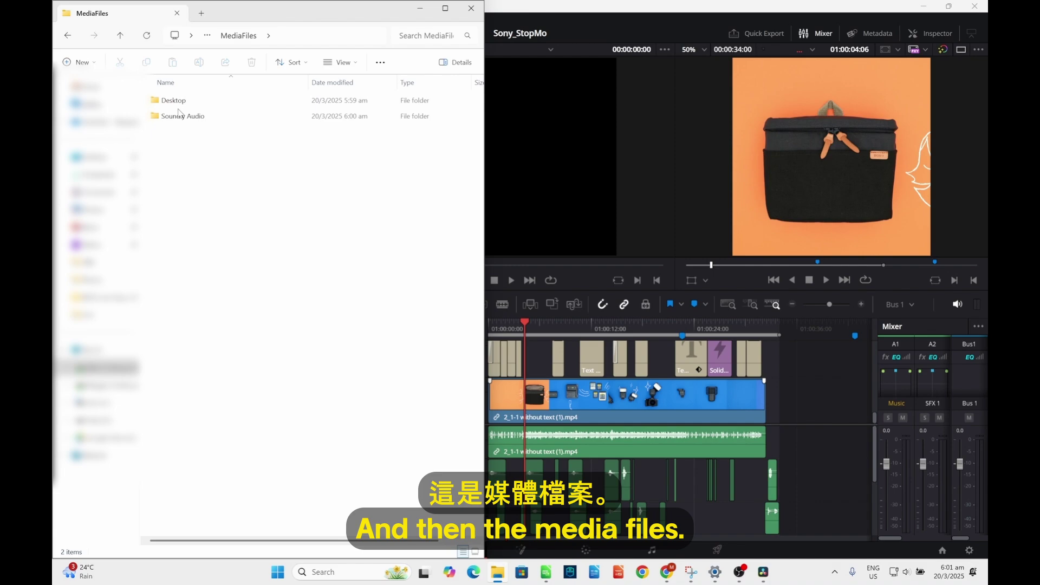
{"action": "double_click", "coordinate": [180, 106]}
{"action": "left_click", "coordinate": [68, 36]}
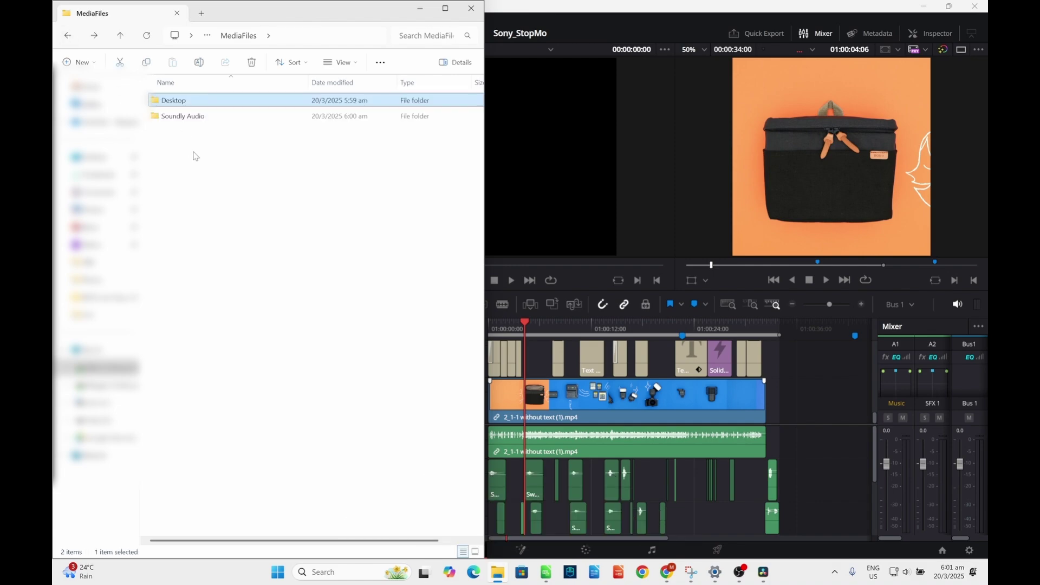
{"action": "double_click", "coordinate": [181, 116]}
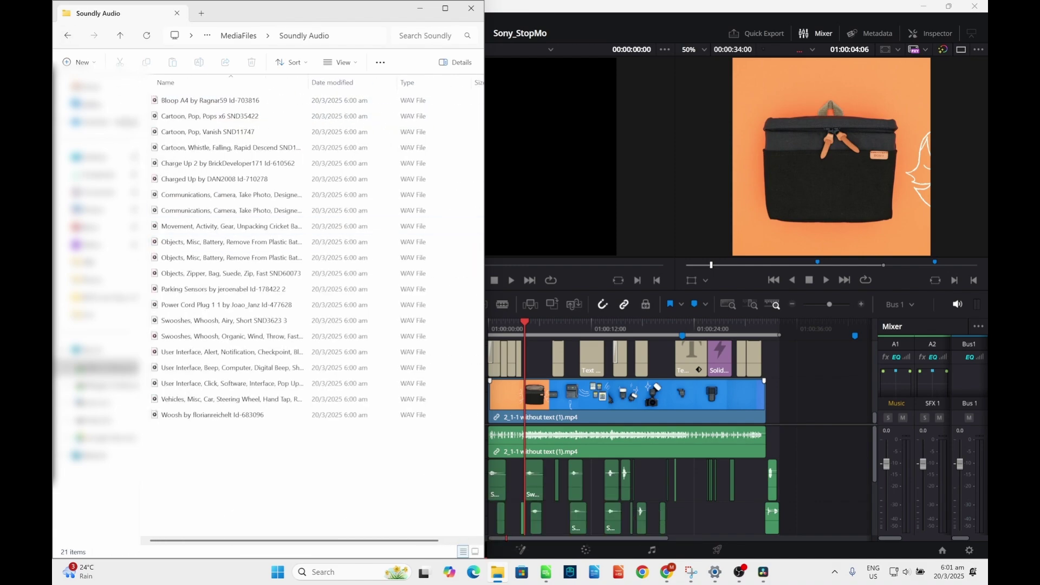
{"action": "left_click", "coordinate": [68, 36]}
{"action": "left_click", "coordinate": [68, 36]}
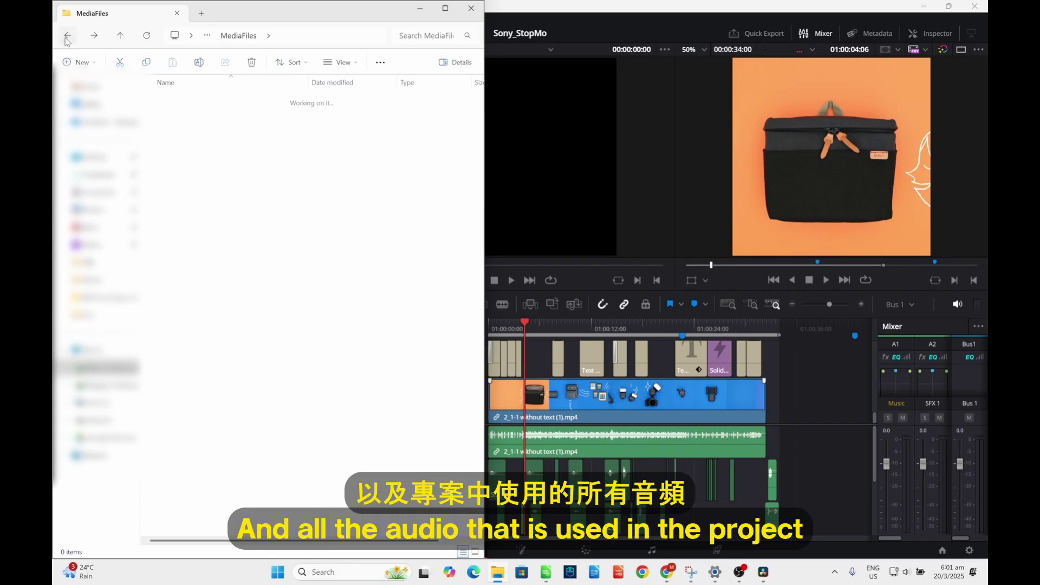
Open the archived project file in DaVinci Resolve.
{"action": "left_click", "coordinate": [198, 135]}
{"action": "left_click", "coordinate": [230, 194]}
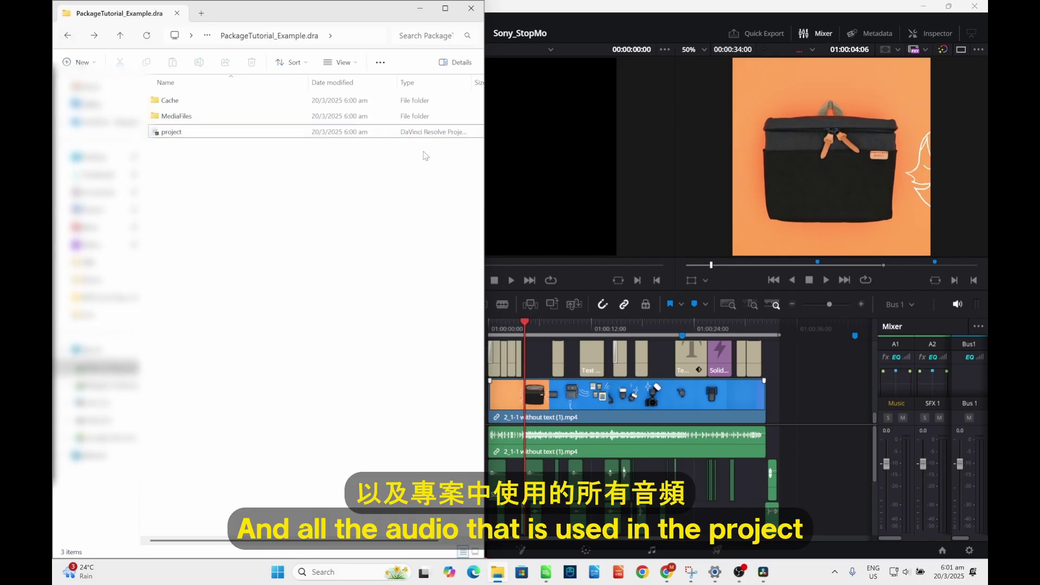
{"action": "double_click", "coordinate": [423, 131]}
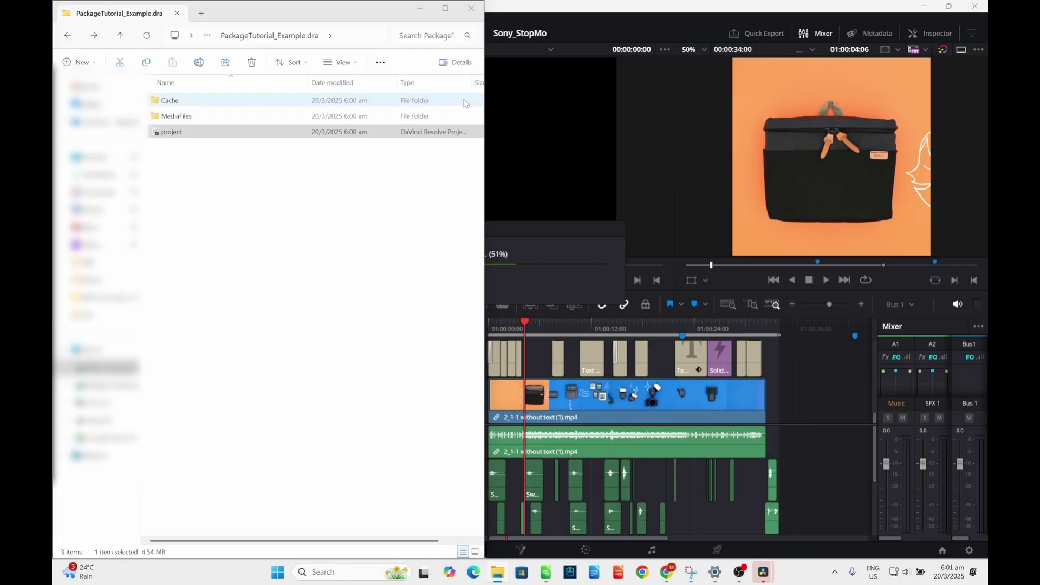
Minimize File Explorer and review Resolve's list of open projects, then dismiss it.
{"action": "left_click", "coordinate": [418, 8]}
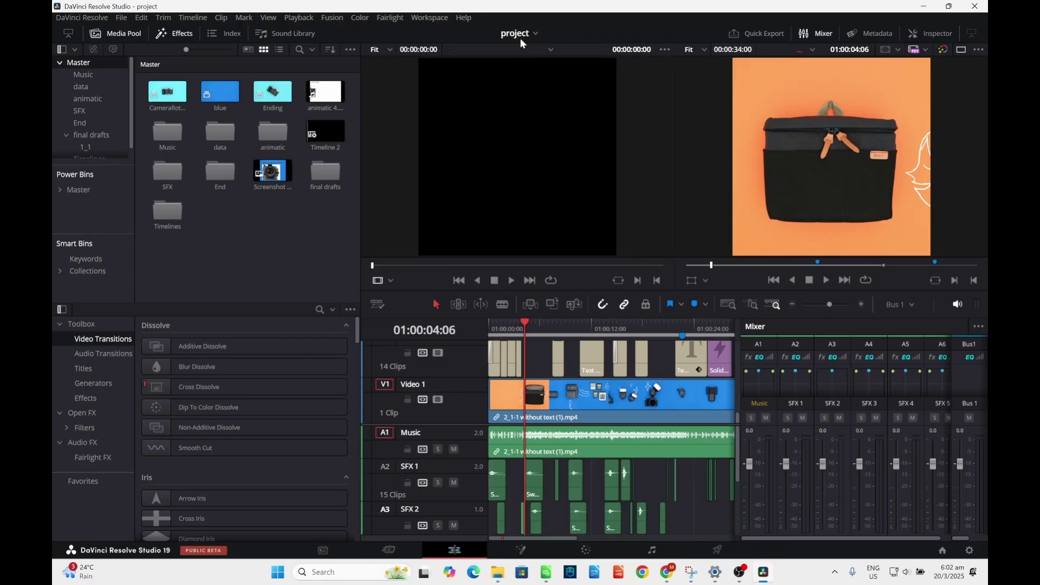
{"action": "left_click", "coordinate": [520, 38]}
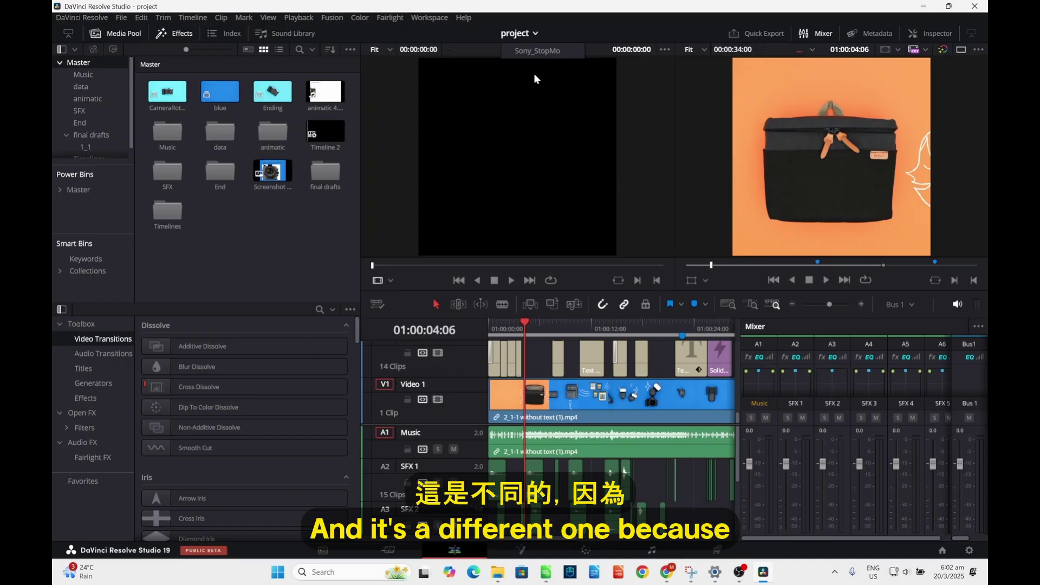
{"action": "left_click", "coordinate": [527, 36]}
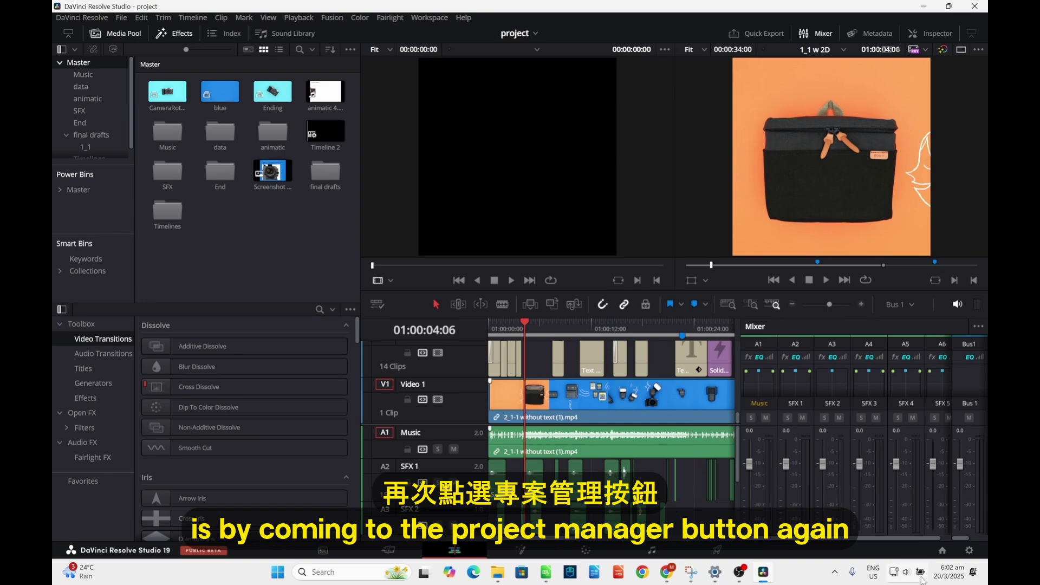
Restore PackageTutorial_Example.dra into the Sony library via Restore Project Archive.
{"action": "left_click", "coordinate": [942, 552]}
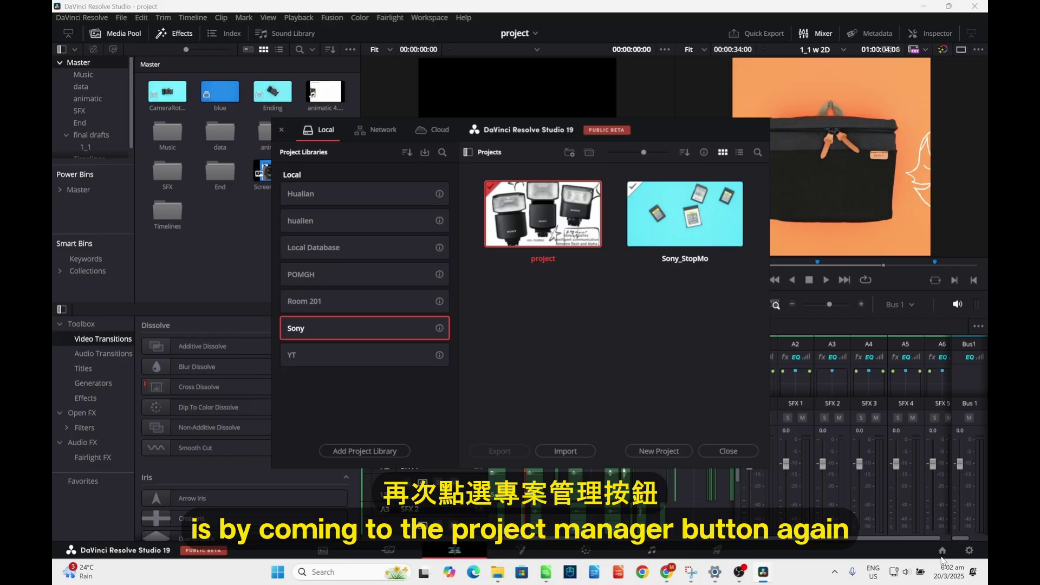
{"action": "right_click", "coordinate": [570, 325]}
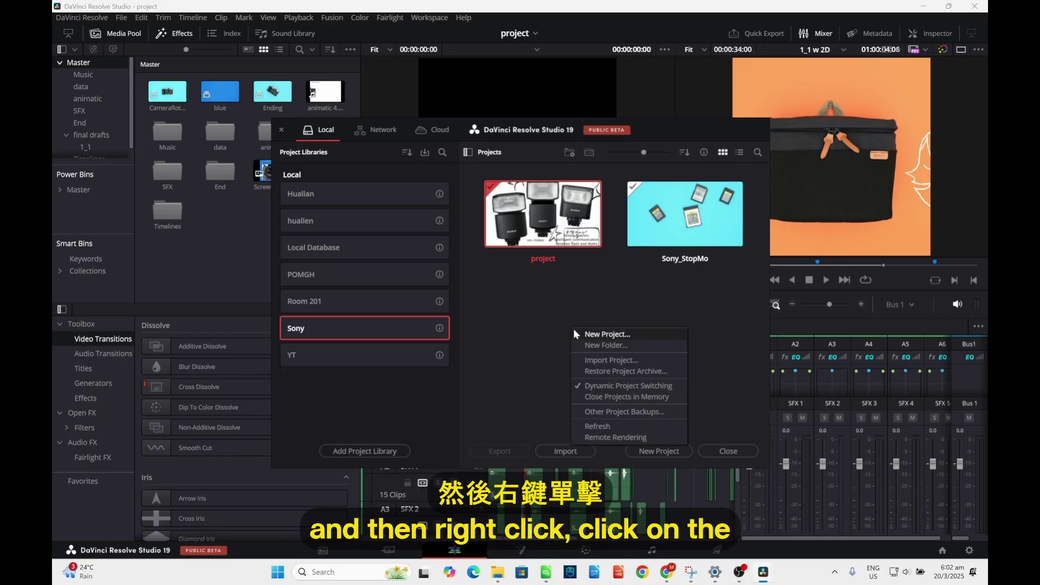
{"action": "left_click", "coordinate": [618, 371]}
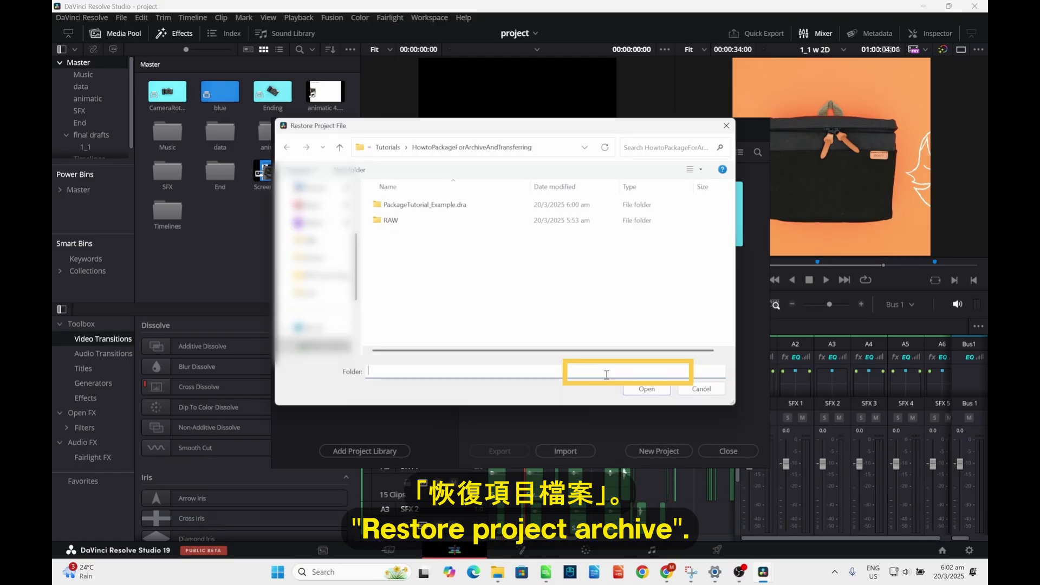
{"action": "left_click", "coordinate": [464, 204]}
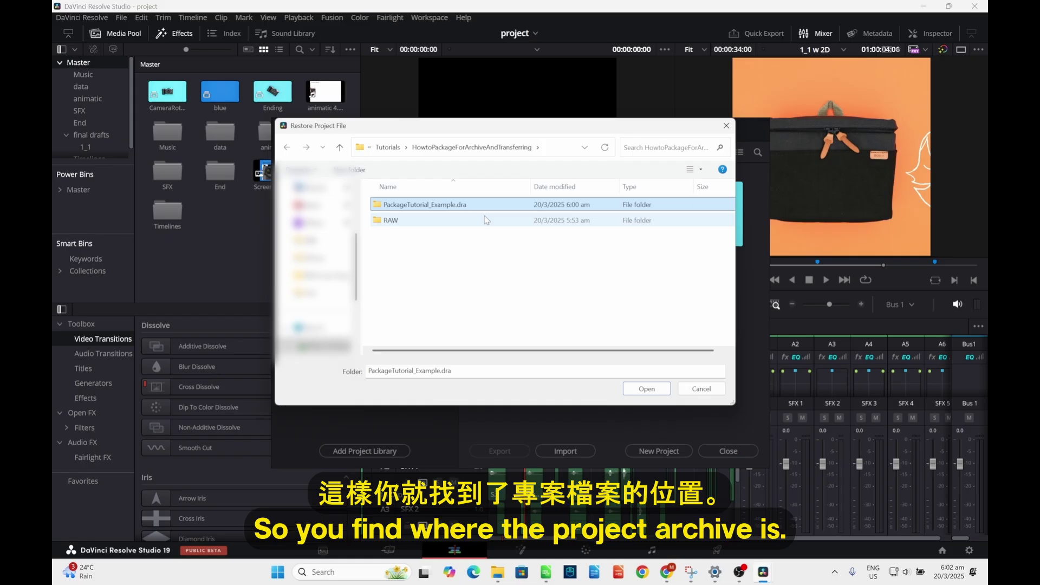
{"action": "left_click", "coordinate": [645, 389]}
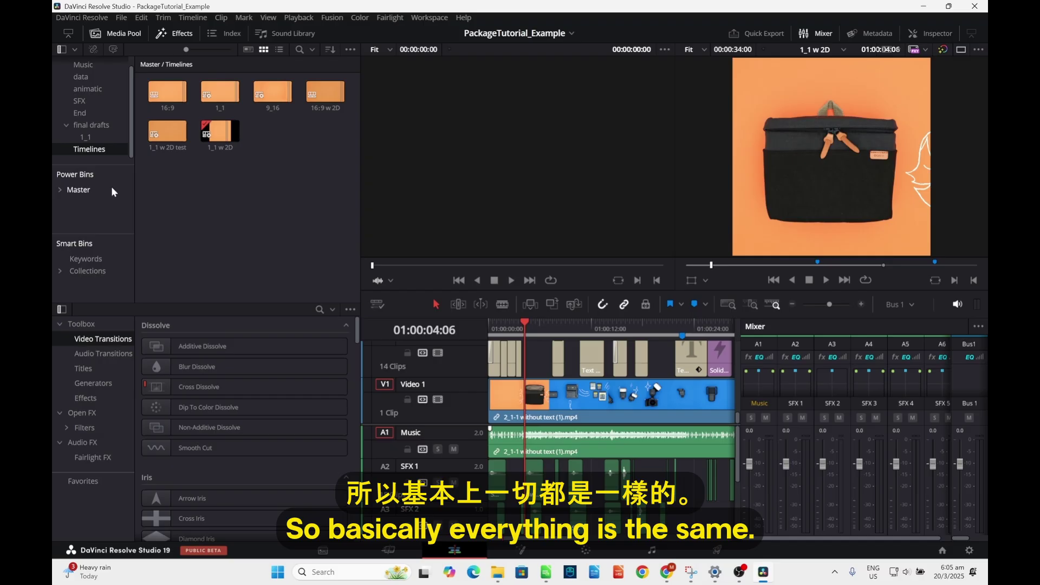
{"action": "left_click", "coordinate": [86, 137]}
{"action": "left_click", "coordinate": [91, 125]}
{"action": "left_click", "coordinate": [83, 105]}
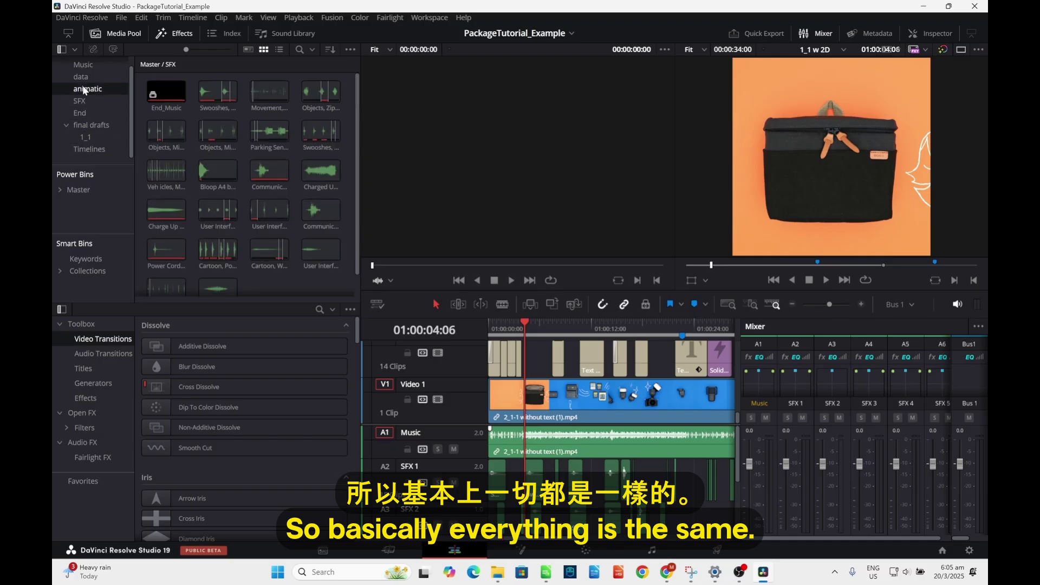
{"action": "scroll", "coordinate": [83, 82], "scroll_direction": "up", "scroll_amount": 2}
{"action": "left_click", "coordinate": [88, 65]}
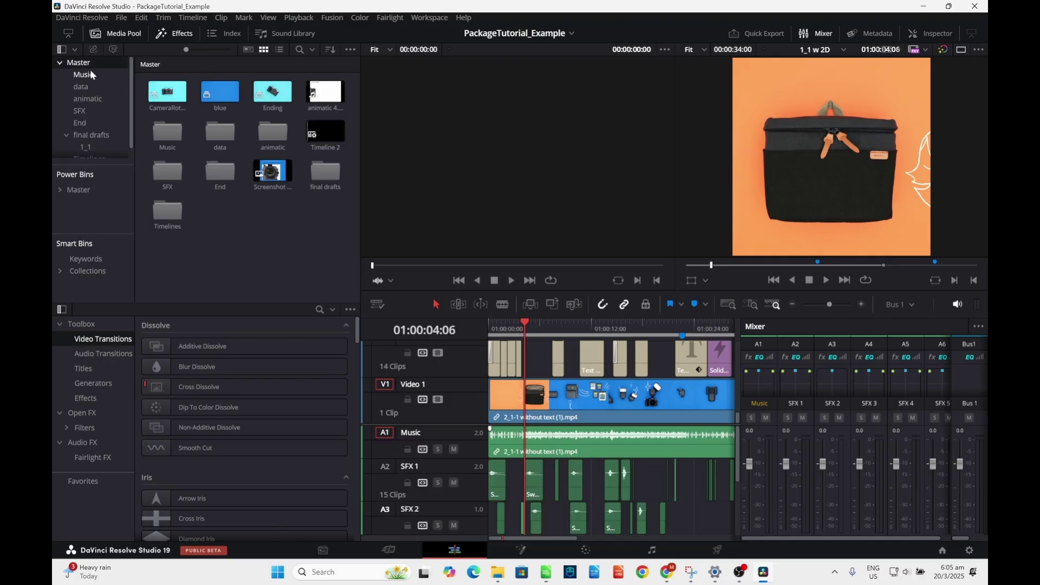
{"action": "left_click", "coordinate": [90, 70]}
{"action": "scroll", "coordinate": [92, 135], "scroll_direction": "down", "scroll_amount": 1}
{"action": "left_click", "coordinate": [93, 146]}
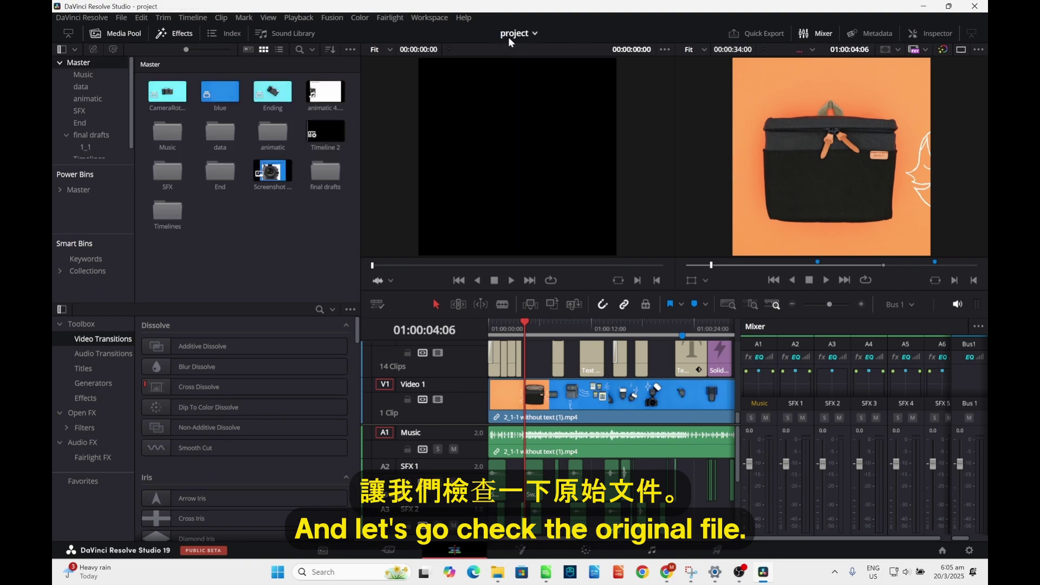
{"action": "left_click", "coordinate": [509, 35]}
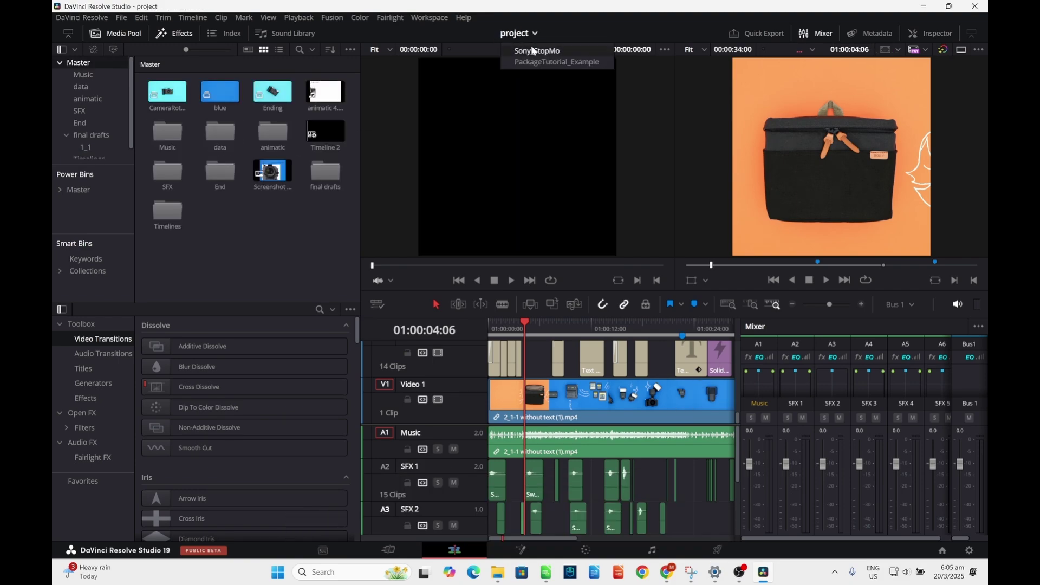
{"action": "left_click", "coordinate": [533, 51]}
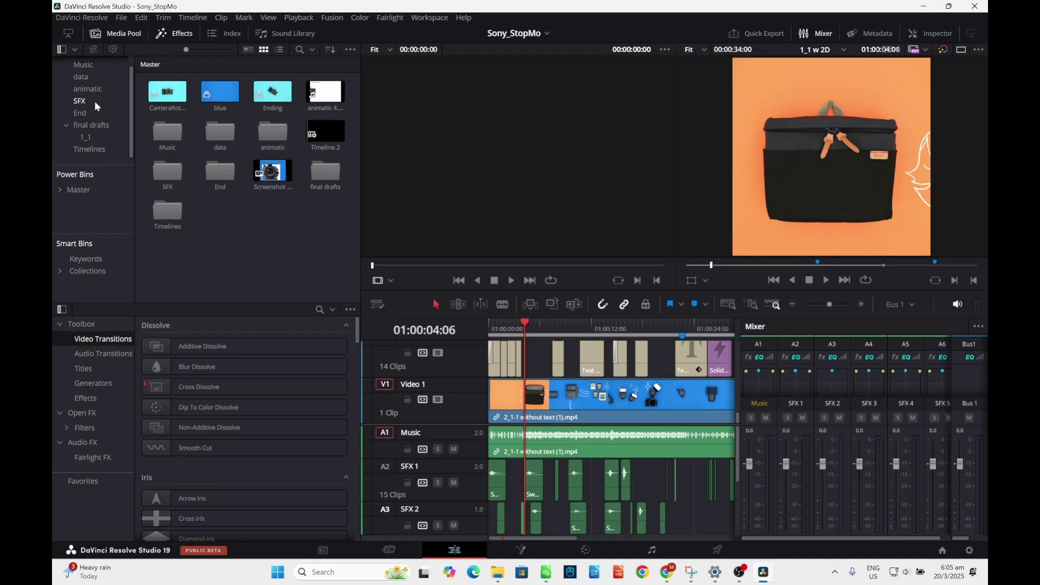
{"action": "left_click", "coordinate": [90, 149]}
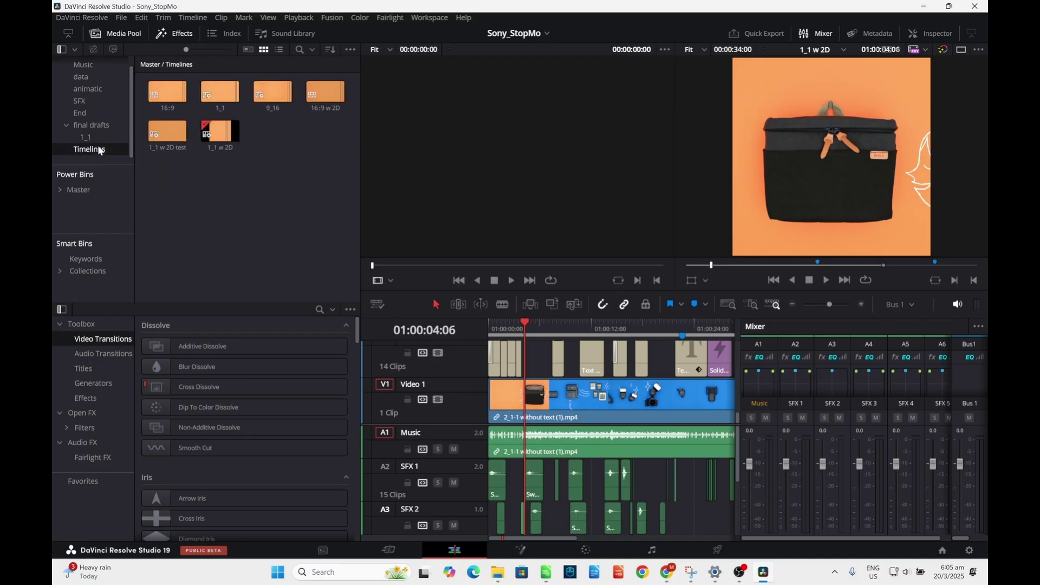
{"action": "left_click", "coordinate": [89, 124]}
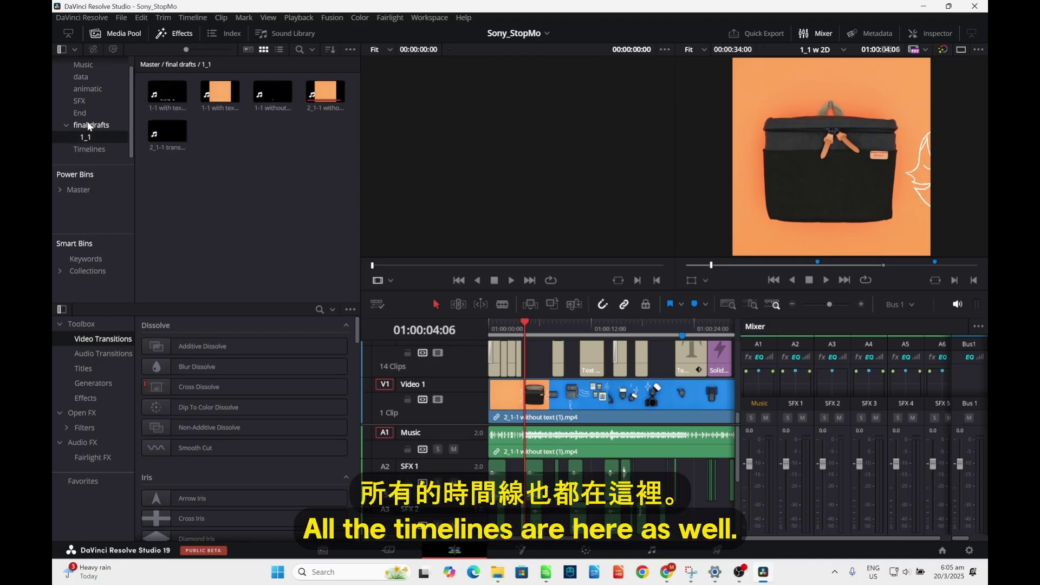
{"action": "scroll", "coordinate": [89, 124], "scroll_direction": "up", "scroll_amount": 1}
{"action": "scroll", "coordinate": [97, 125], "scroll_direction": "down", "scroll_amount": 1}
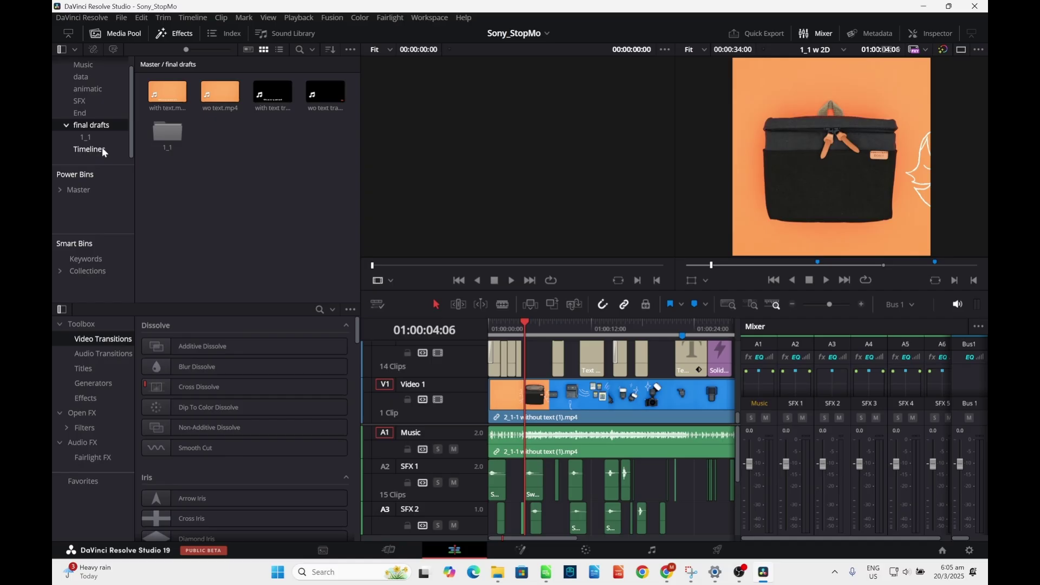
{"action": "left_click", "coordinate": [102, 149]}
{"action": "scroll", "coordinate": [103, 138], "scroll_direction": "up", "scroll_amount": 1}
{"action": "scroll", "coordinate": [114, 130], "scroll_direction": "down", "scroll_amount": 1}
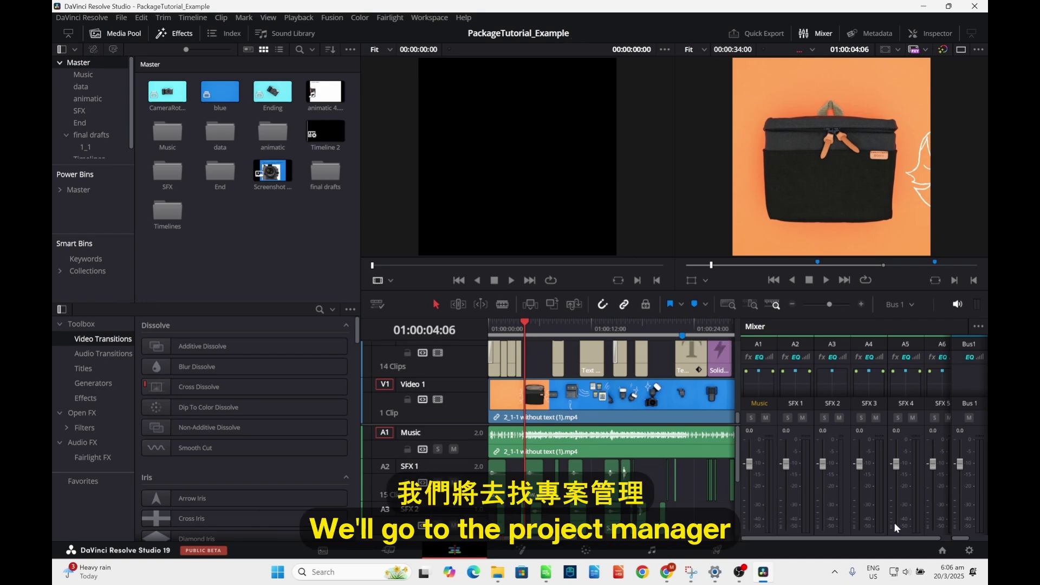
Turn on Dynamic Project Switching in Project Manager and reopen PackageTutorial_Example.
{"action": "left_click", "coordinate": [942, 550]}
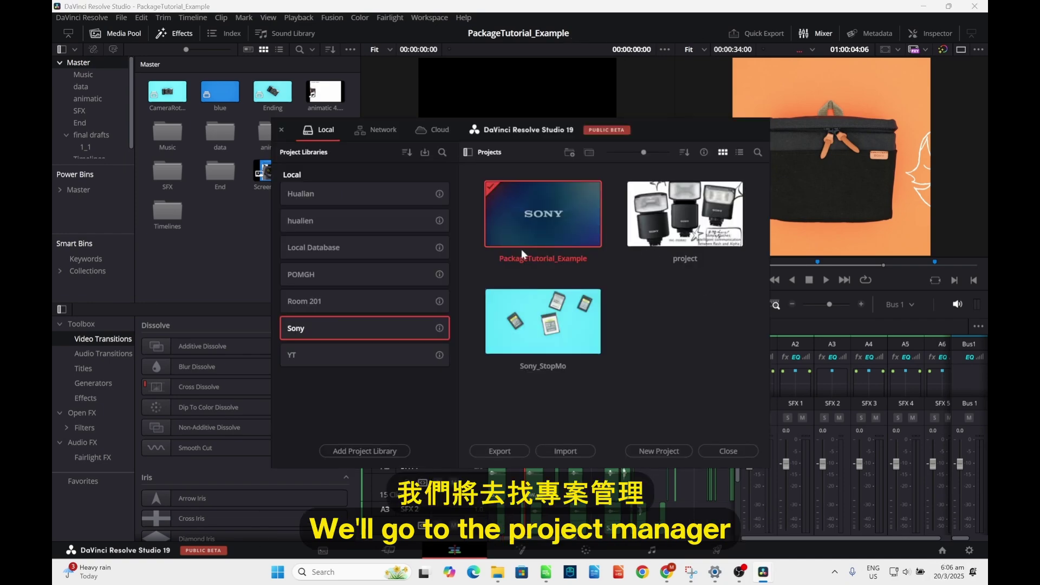
{"action": "right_click", "coordinate": [539, 225]}
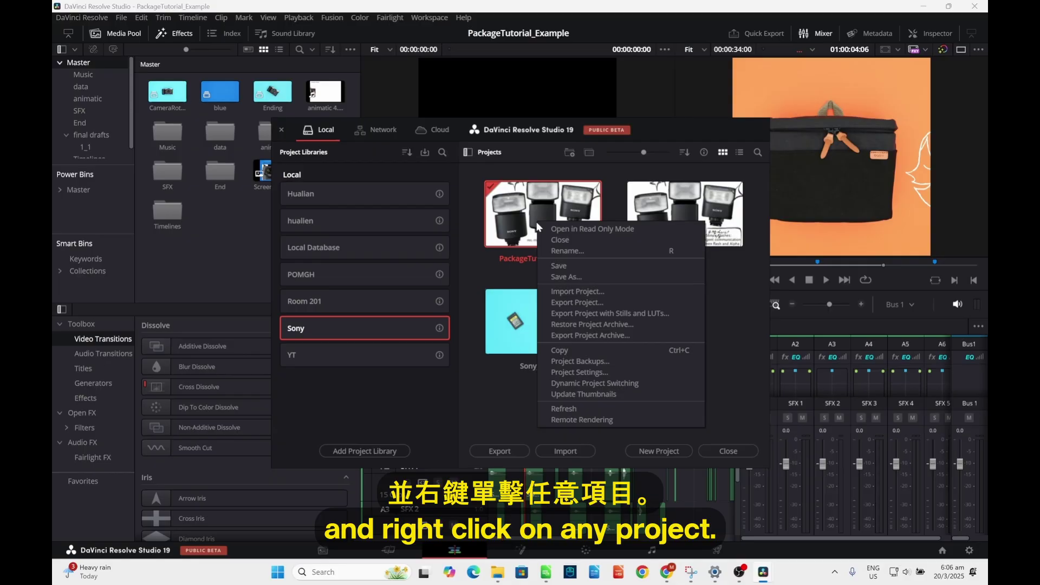
{"action": "left_click", "coordinate": [602, 384]}
{"action": "right_click", "coordinate": [552, 236]}
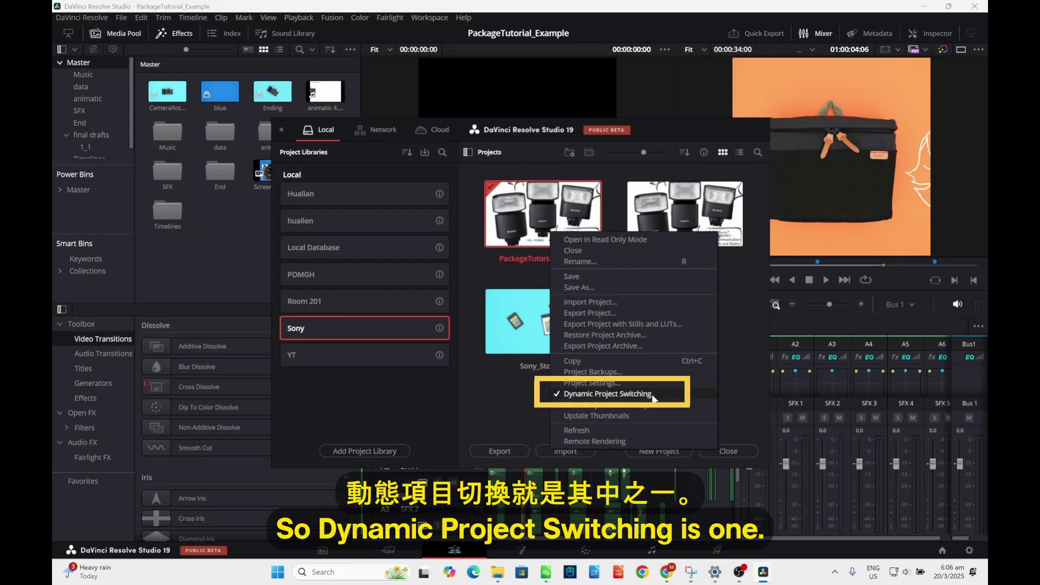
{"action": "left_click", "coordinate": [726, 324]}
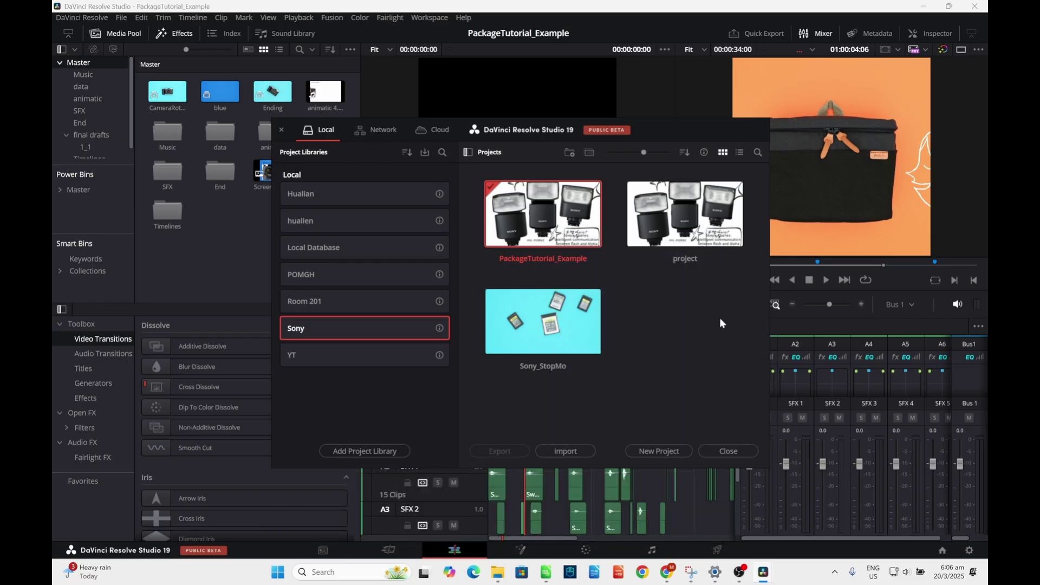
{"action": "double_click", "coordinate": [566, 216]}
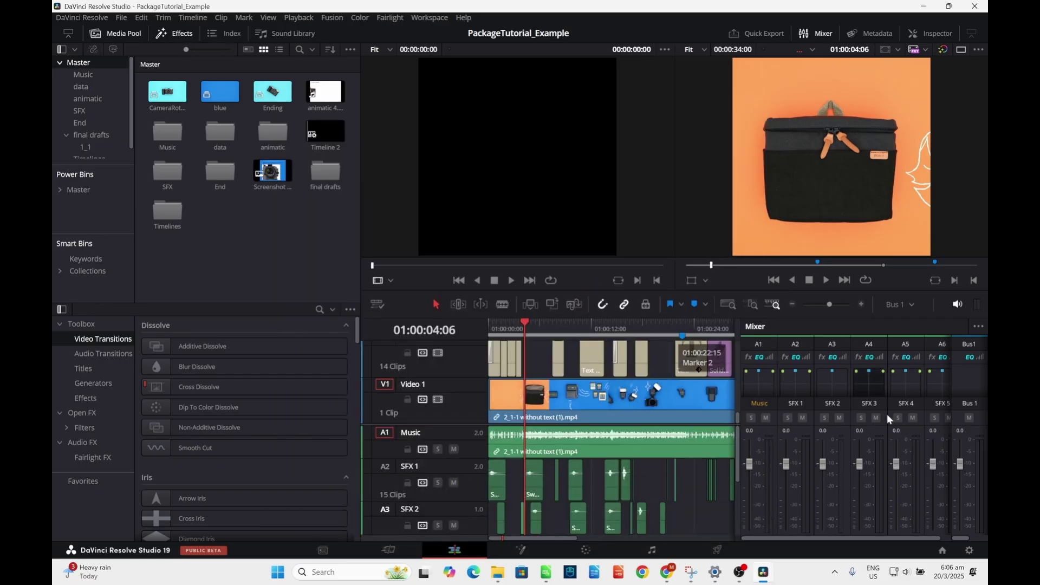
Open the project named 'project', then switch back to PackageTutorial_Example from the title dropdown.
{"action": "left_click", "coordinate": [942, 550]}
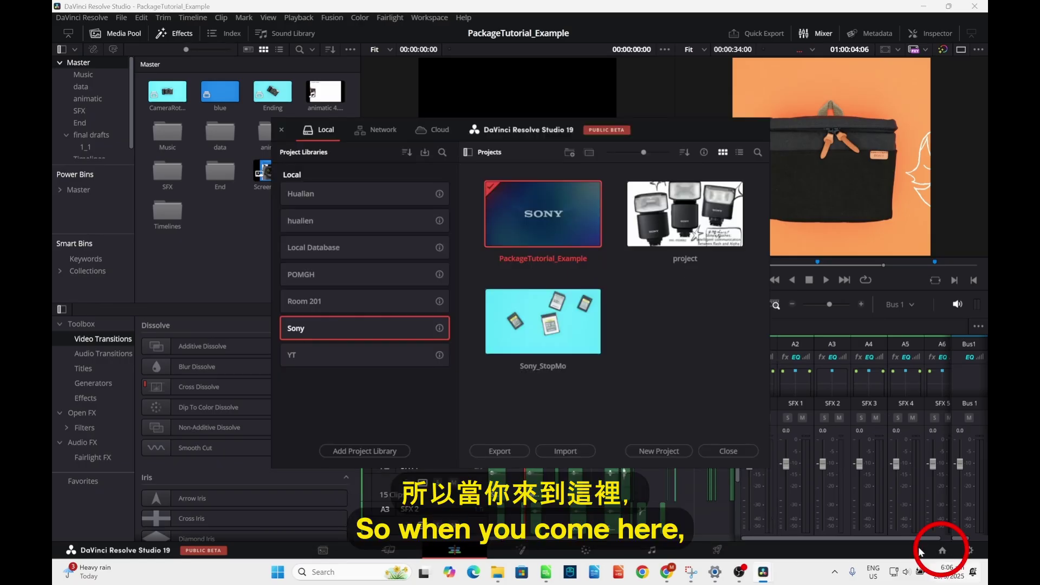
{"action": "double_click", "coordinate": [695, 246]}
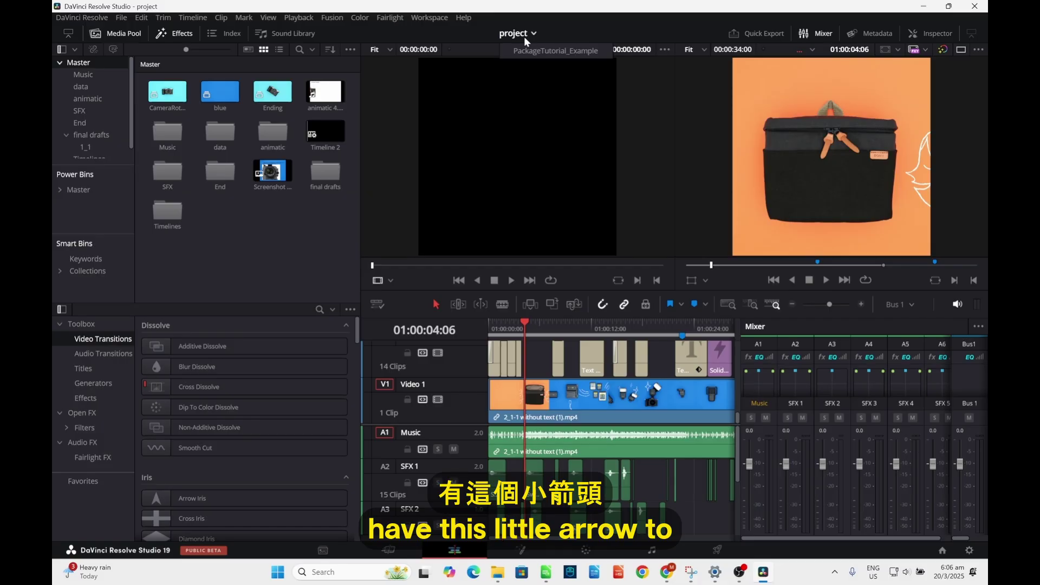
{"action": "left_click", "coordinate": [555, 50]}
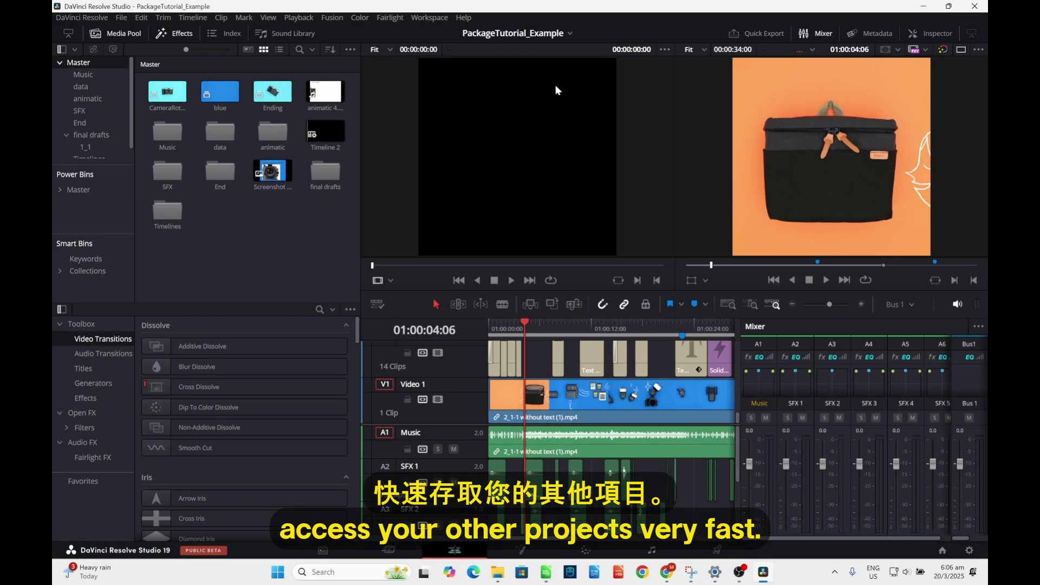